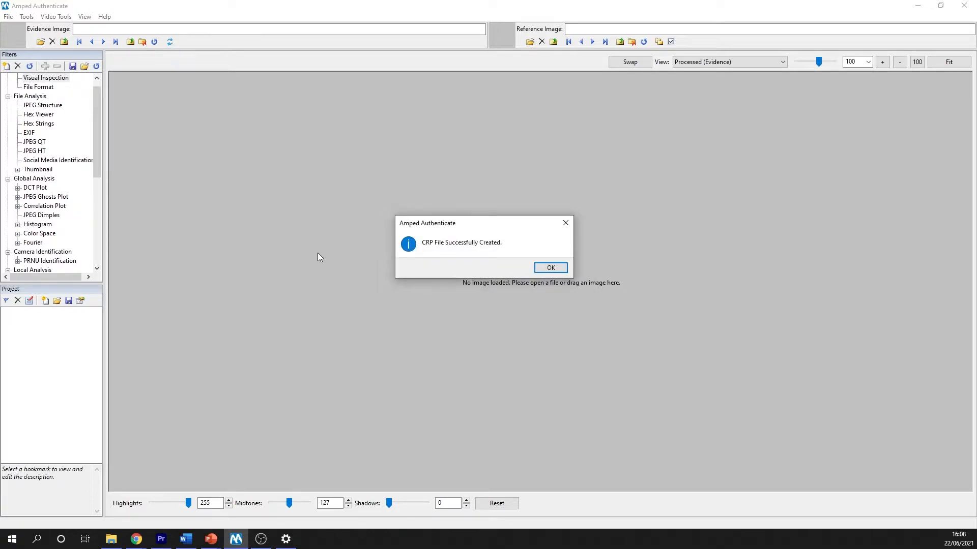
Step: Dismiss the CRP confirmation, open the video PRNU Tampering tool and load D01_V_outdoor_panrot_0001.mp4.crp as the reference CRP
click(551, 268)
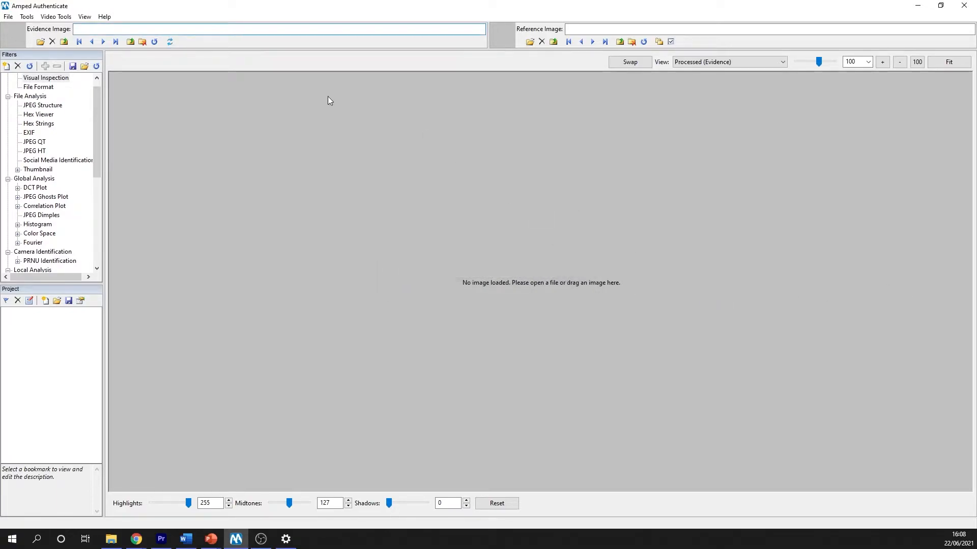
click(56, 17)
mouse_move(63, 28)
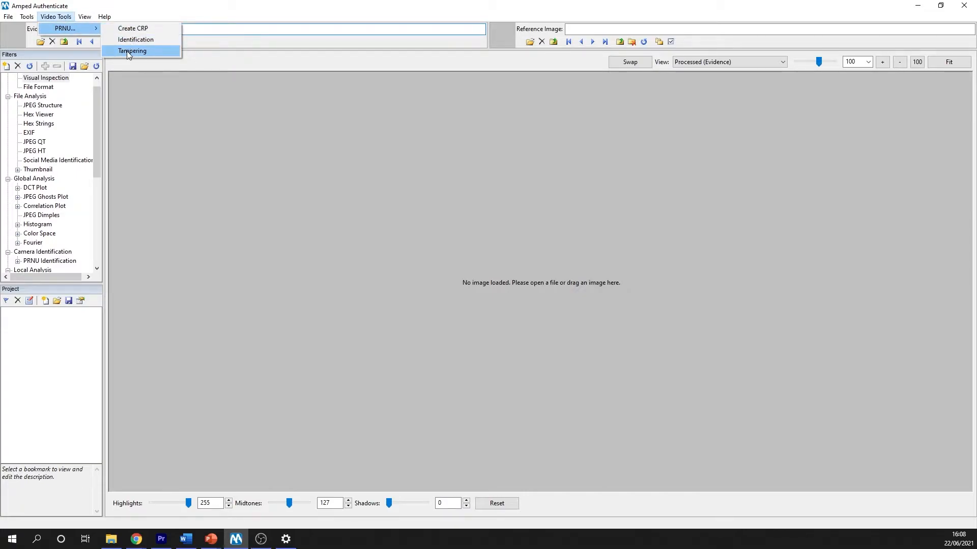
click(130, 51)
click(364, 88)
click(569, 240)
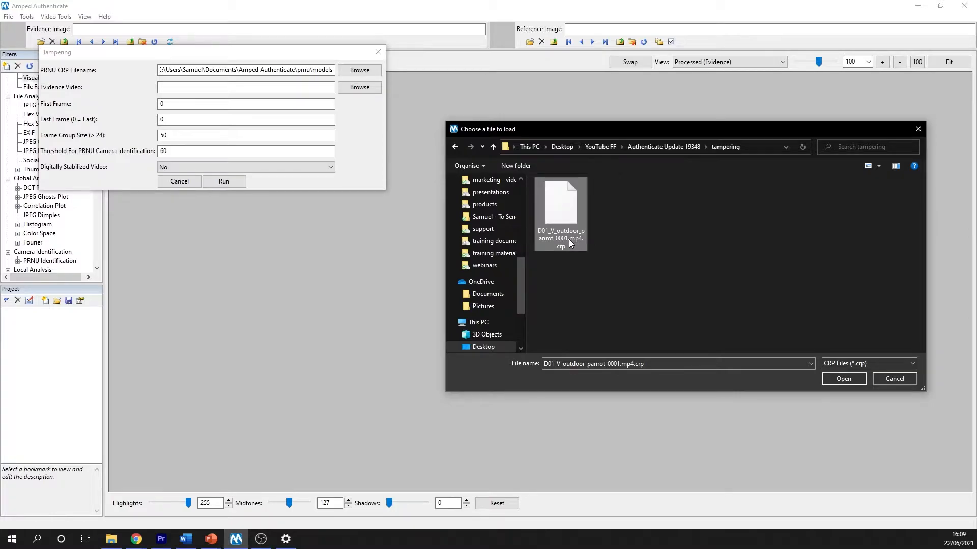
double_click(569, 239)
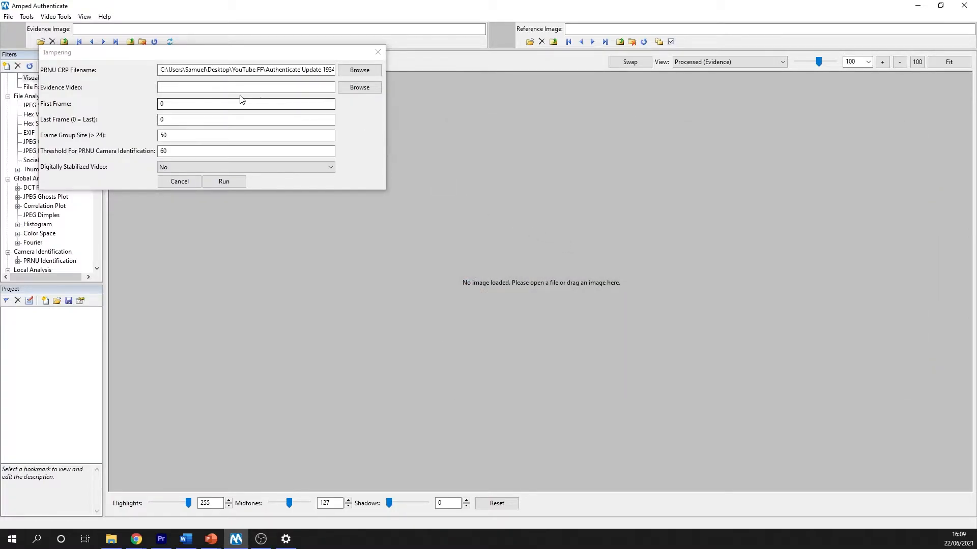
Step: Set splicedVideo.avi as the evidence video, run the PRNU tampering analysis and review its results
click(360, 88)
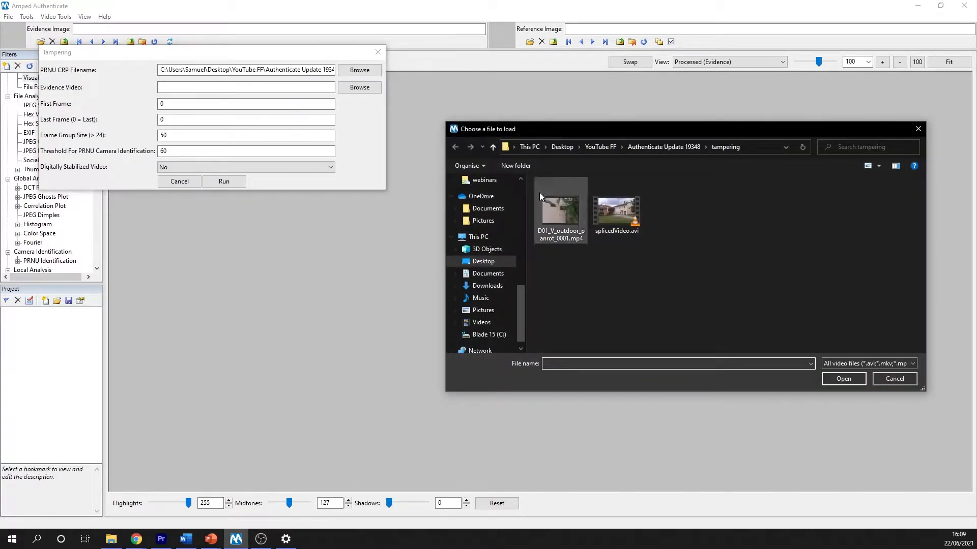
click(616, 207)
double_click(615, 205)
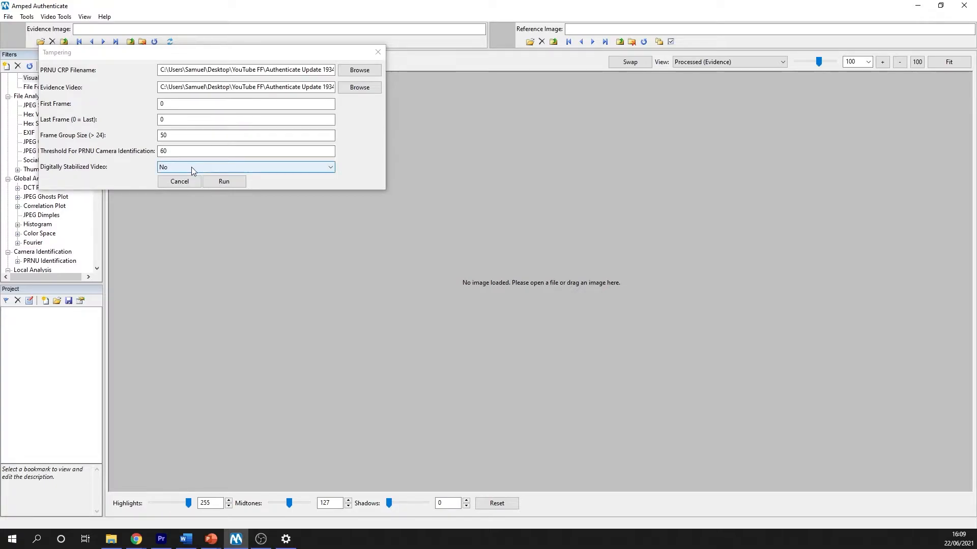
click(217, 185)
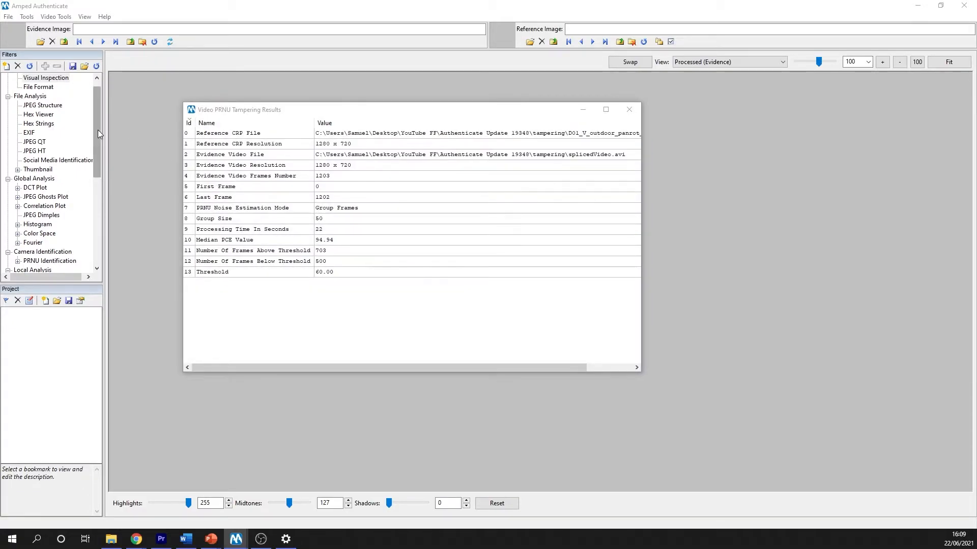
drag(239, 275, 498, 113)
click(661, 107)
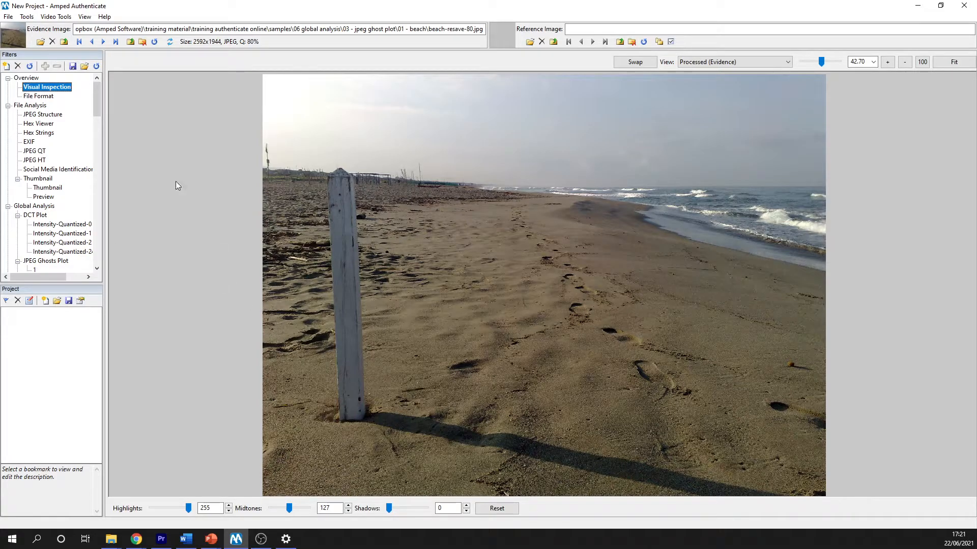
Step: Display the JPEG Ghosts Plot for the beach image and set its minimum quality to 69
drag(95, 99, 95, 120)
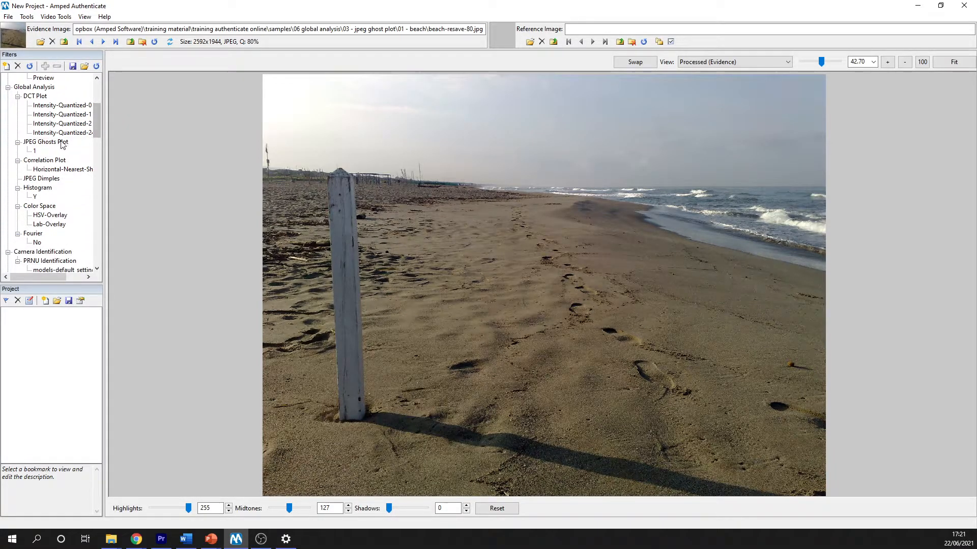
click(36, 151)
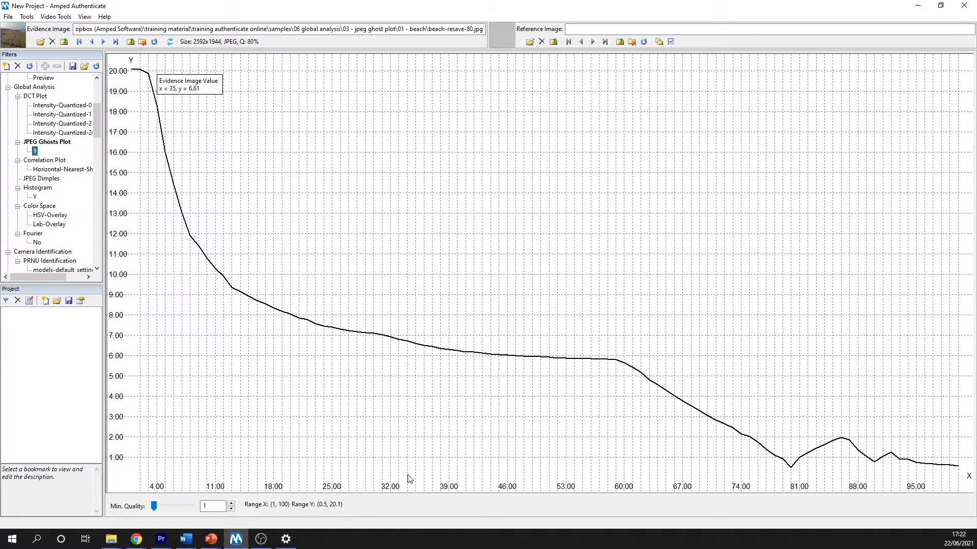
click(154, 507)
drag(179, 507, 179, 508)
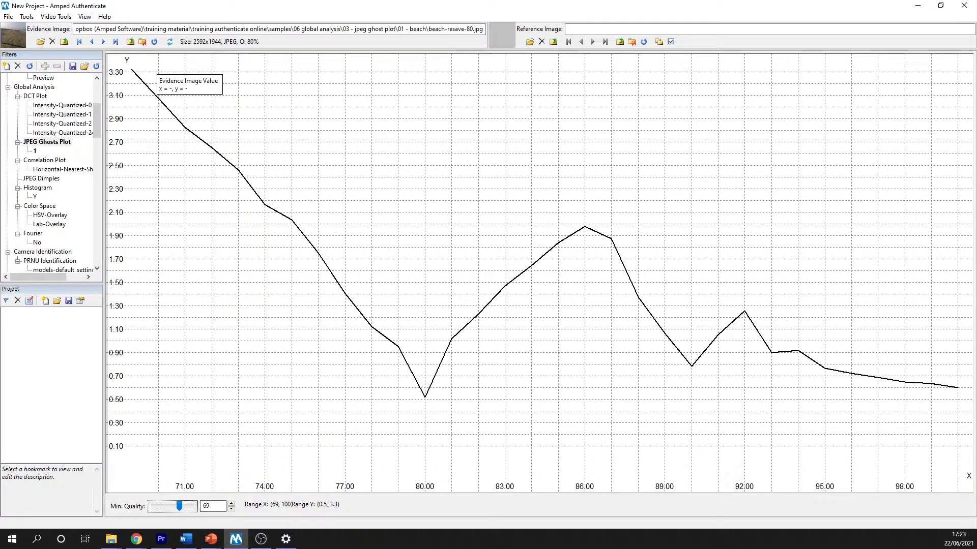
Step: Load 4e81b4c1652c4a60935edc08a033378f.jpg as the evidence image and select its Decoded Pixels MD5 value in the File Format analysis
key(alt+Tab)
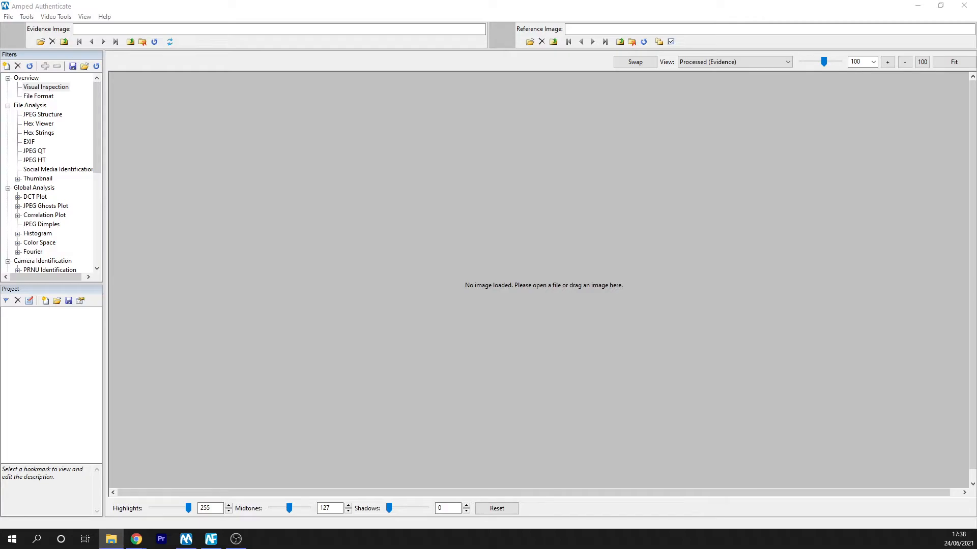
drag(236, 435, 230, 34)
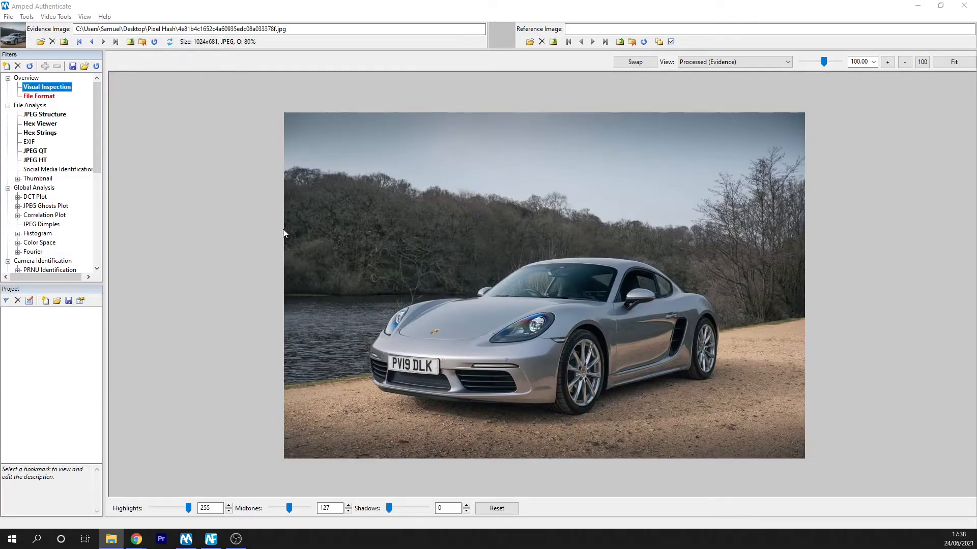
click(42, 97)
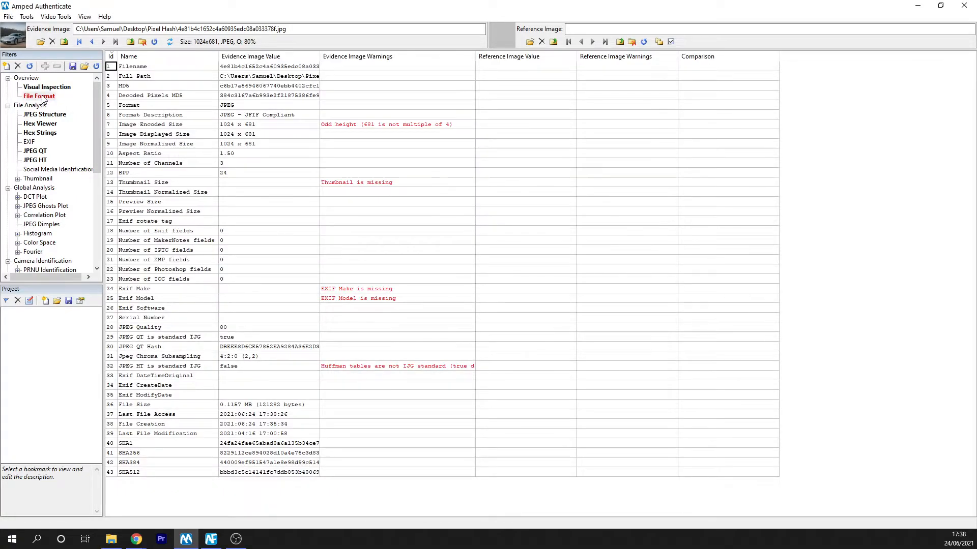
click(238, 97)
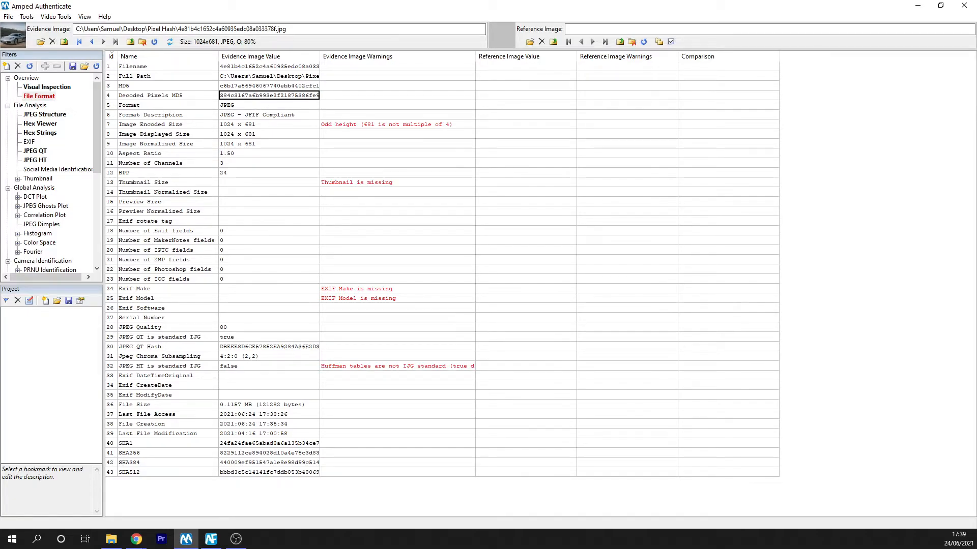
Step: Load 4e81b4c1652c4a60935edc08a033378f-210624173326.bmp as the reference image and highlight the MD5 row across both images
key(alt+Tab)
drag(415, 300, 669, 29)
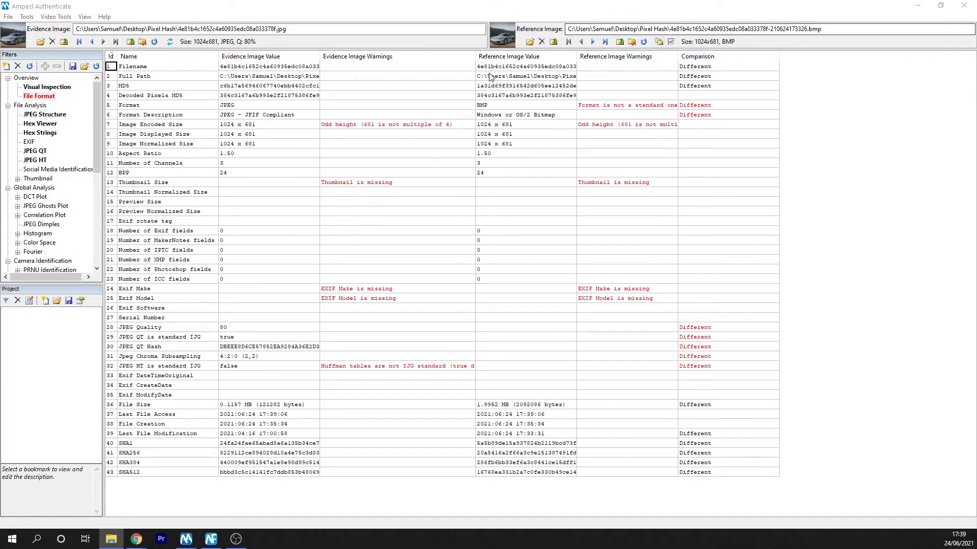
click(174, 87)
drag(174, 87, 700, 88)
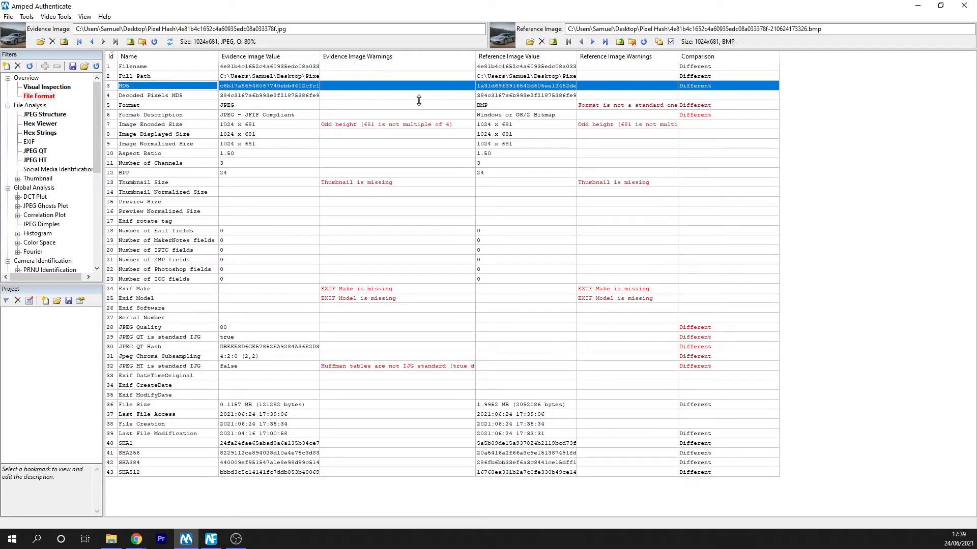
Step: Highlight the Decoded Pixels MD5 row to compare the evidence and reference image hashes
double_click(272, 96)
drag(326, 97, 487, 98)
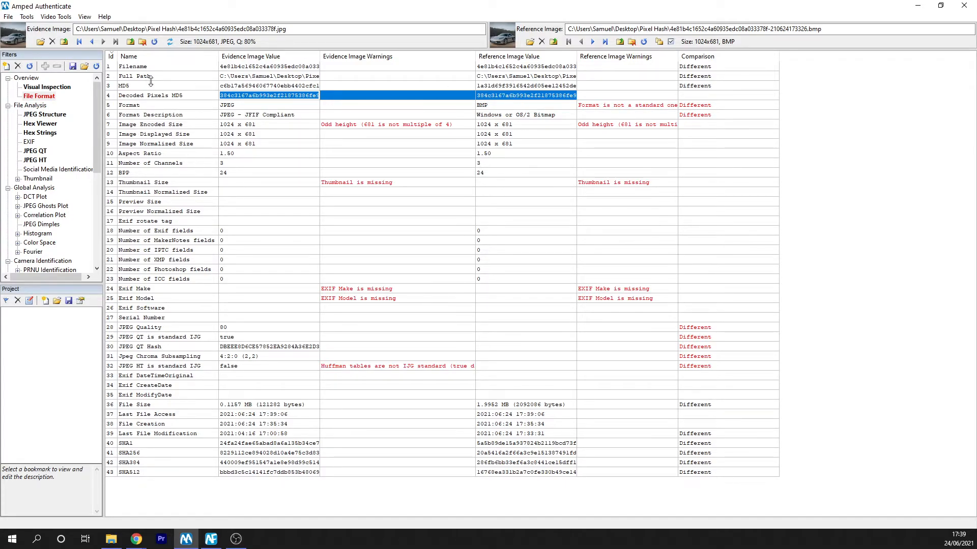
click(154, 94)
drag(156, 98, 504, 96)
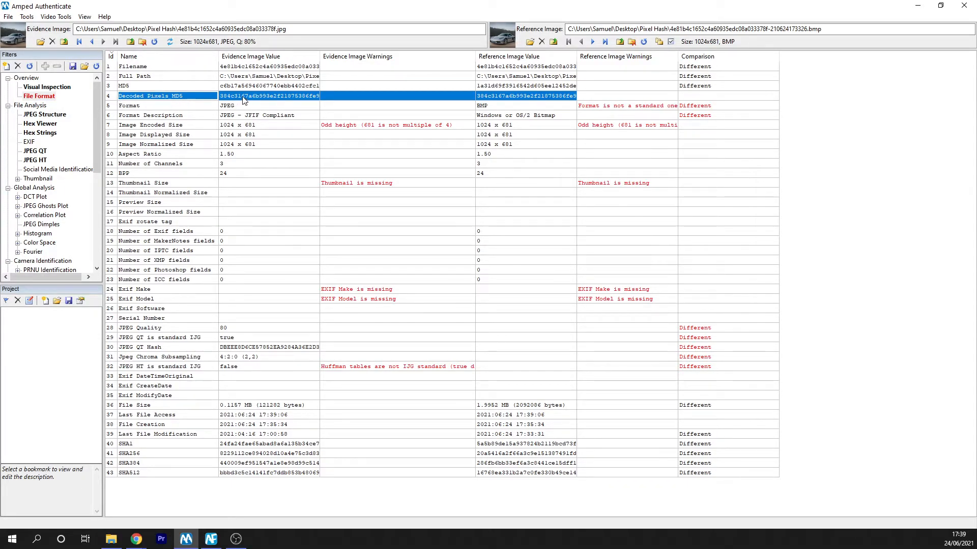
click(330, 126)
drag(177, 98, 514, 100)
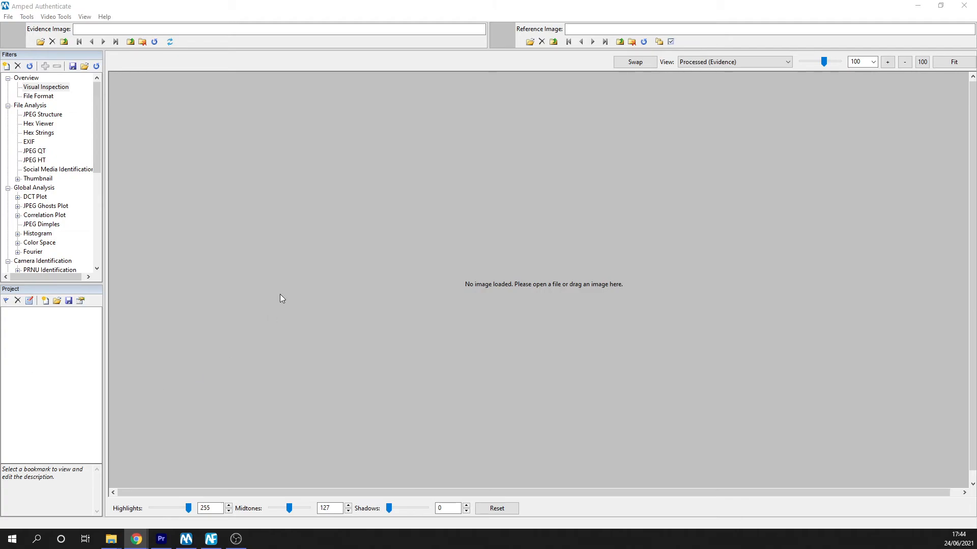
Step: Run Batch File Format Analysis on the bug_report_batch_analysis folder and maximize the results window
click(27, 17)
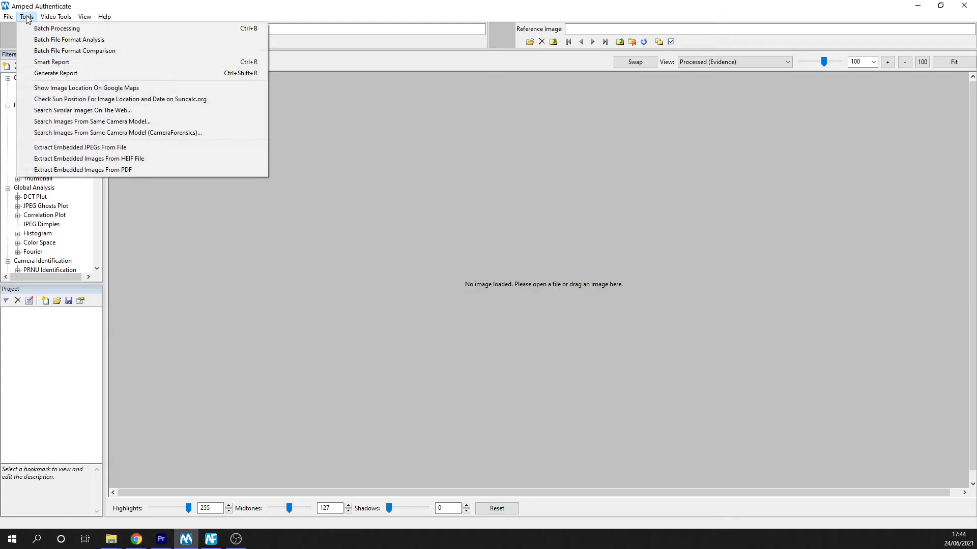
click(71, 43)
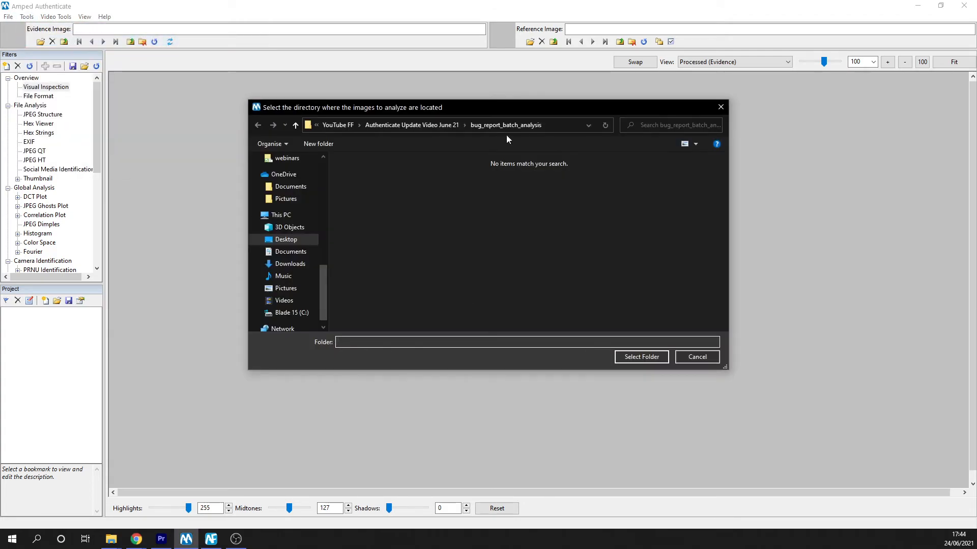
click(642, 358)
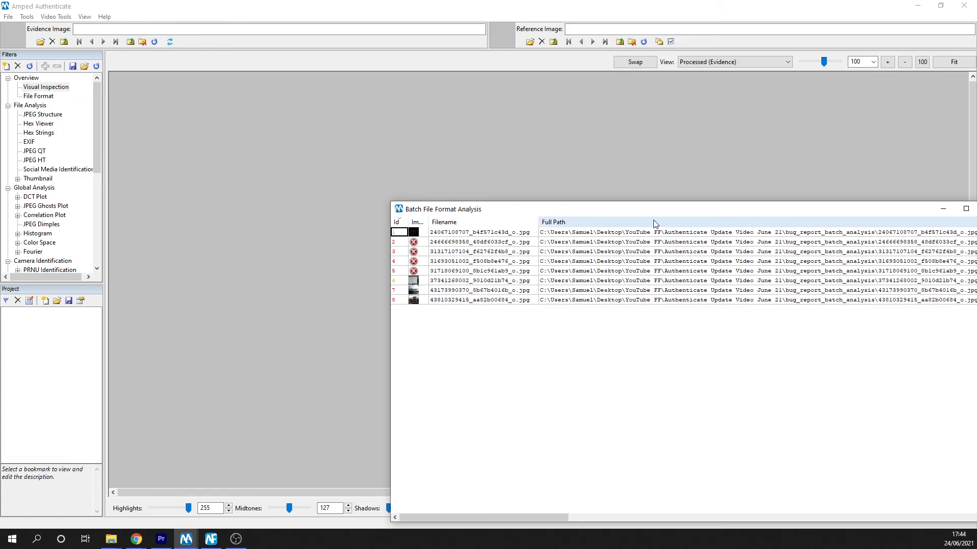
drag(636, 211, 454, 160)
click(758, 158)
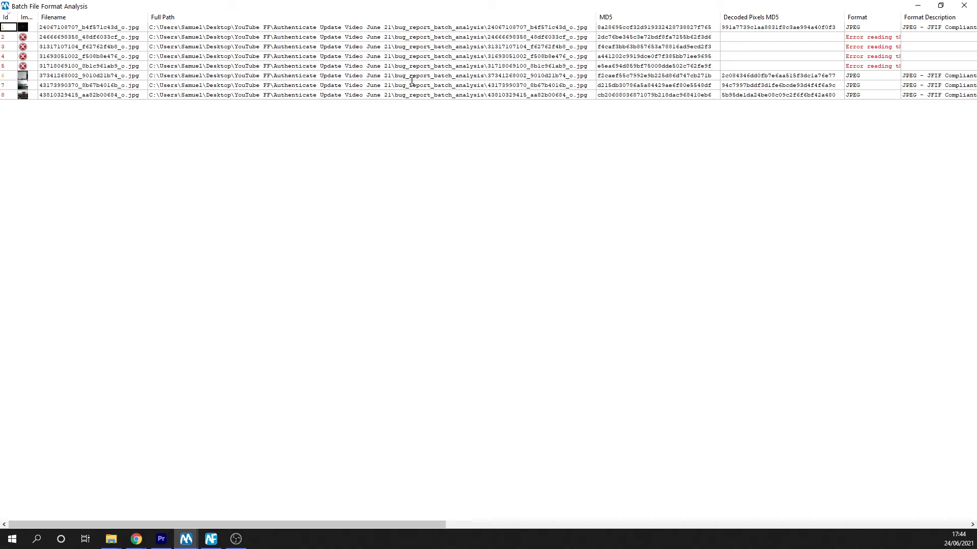
Step: Narrow the Full Path column to examine the remaining batch analysis columns, and close the results
drag(595, 16, 160, 17)
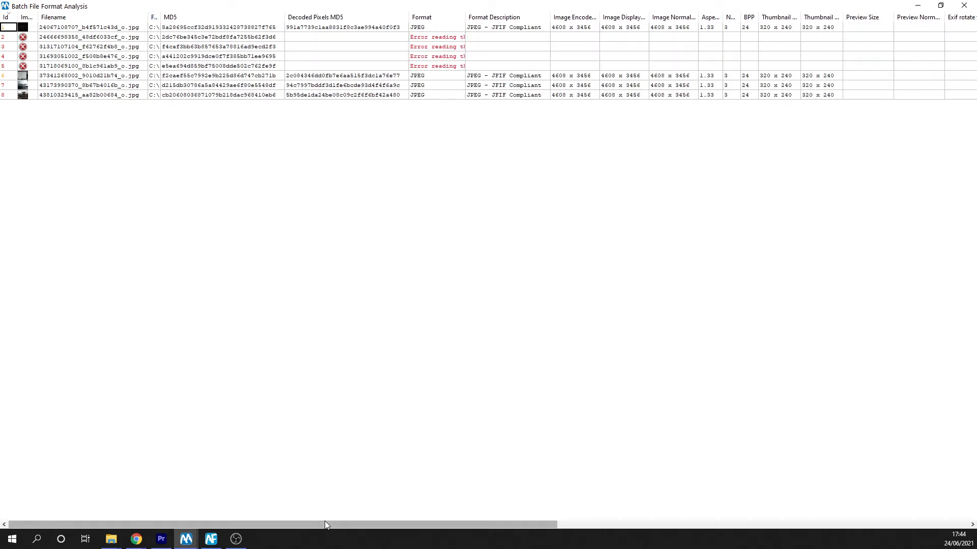
drag(326, 524, 144, 452)
click(963, 6)
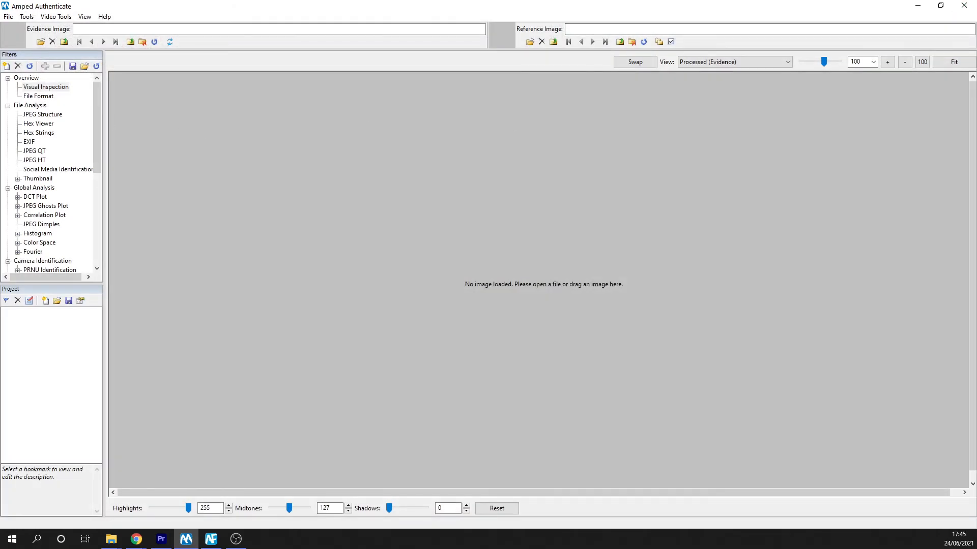